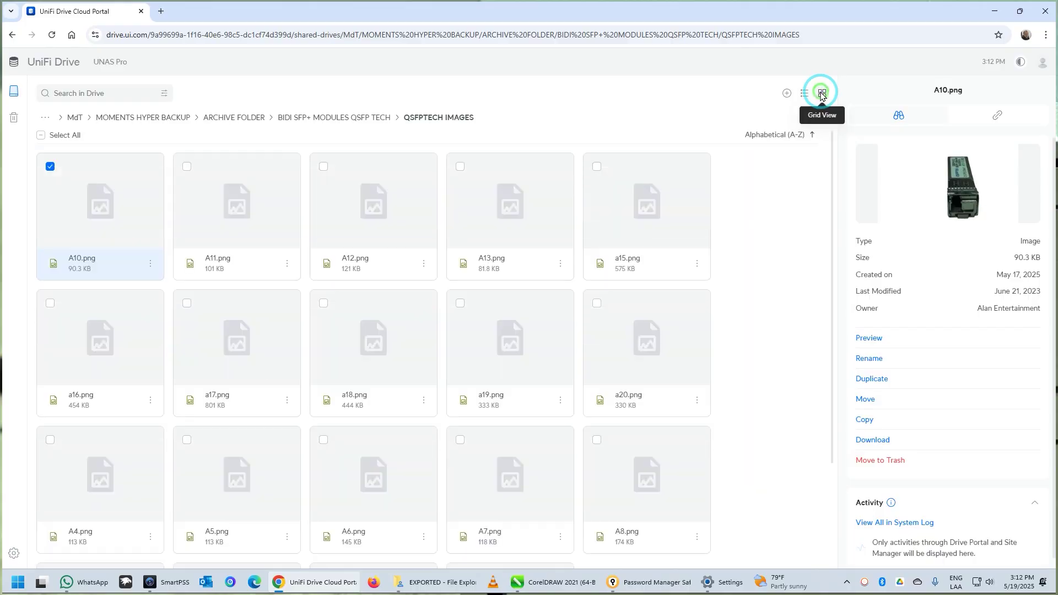
Scroll down through the grid of QSFPTECH IMAGES thumbnails
scroll(426, 398, "down", 3)
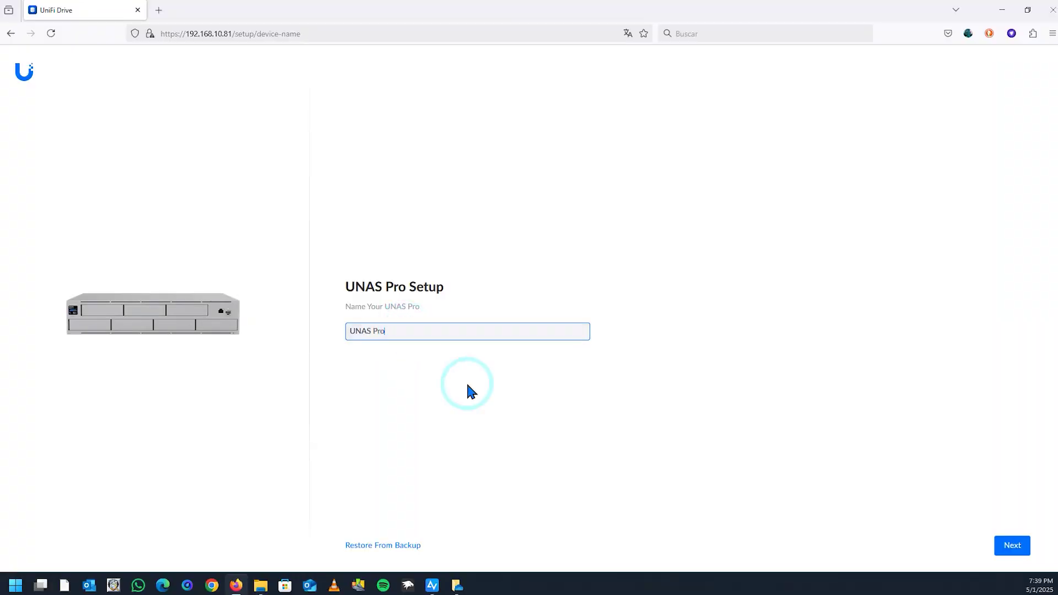
Accept the default device name and continue setup
left_click(1012, 546)
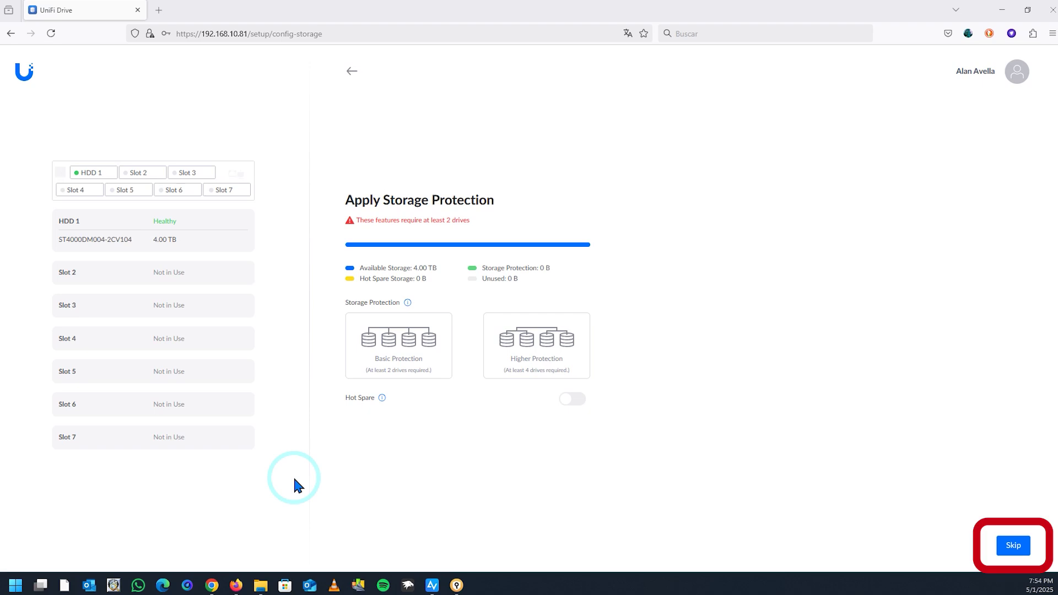
Skip applying storage protection to the drive
left_click(1013, 545)
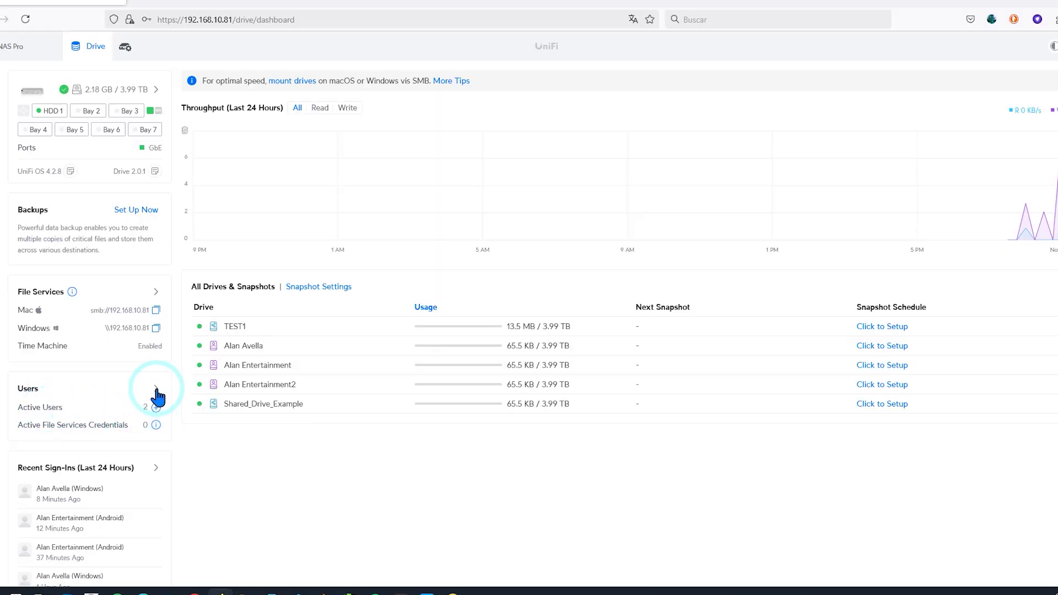
Open the full Users list from the dashboard's Users card
left_click(156, 390)
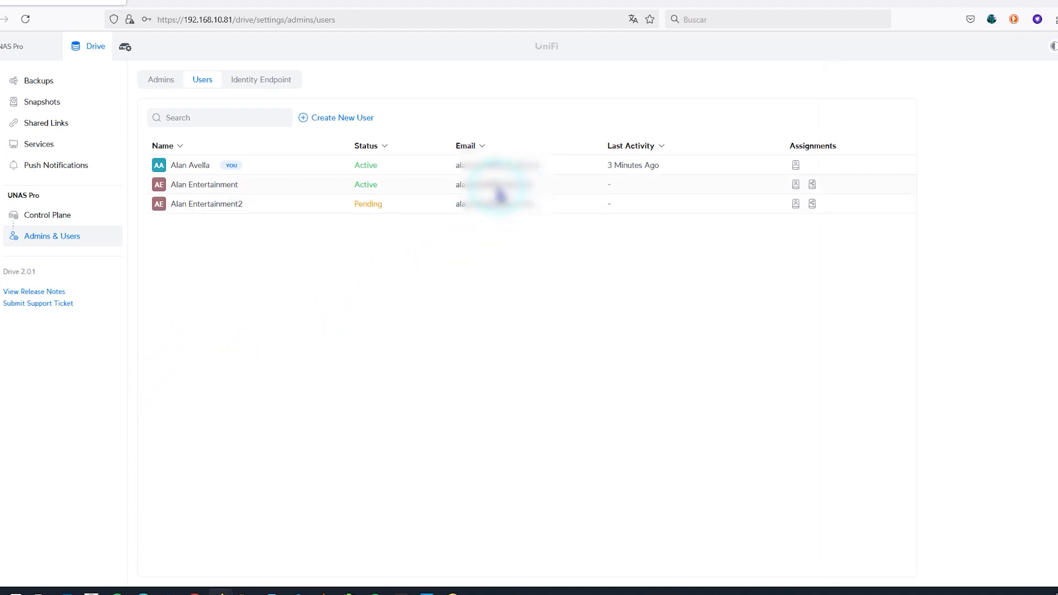
Give the second user a file-services username and password and save them
left_click(220, 187)
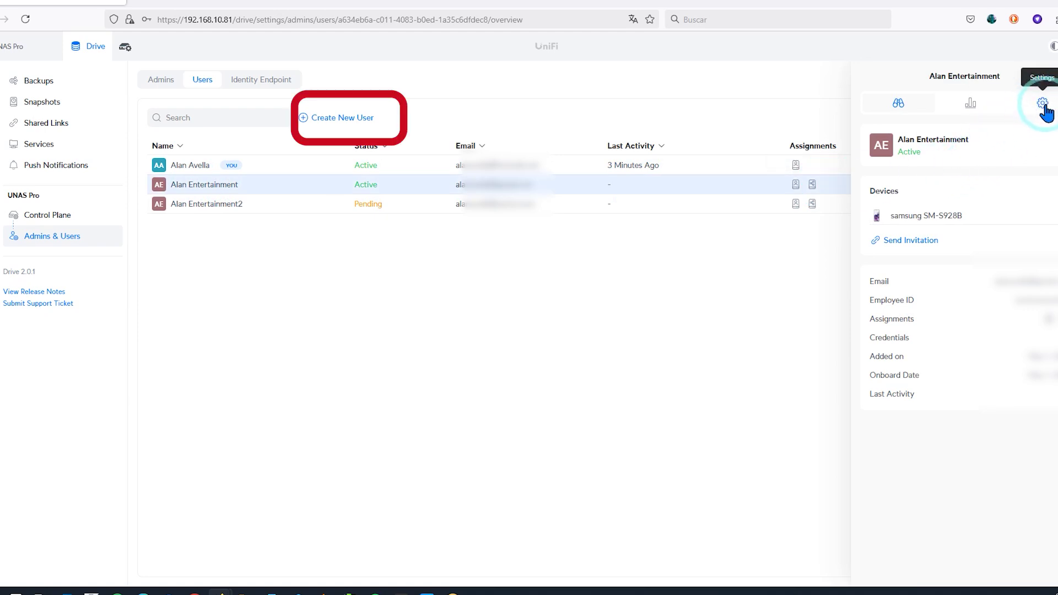
left_click(1043, 105)
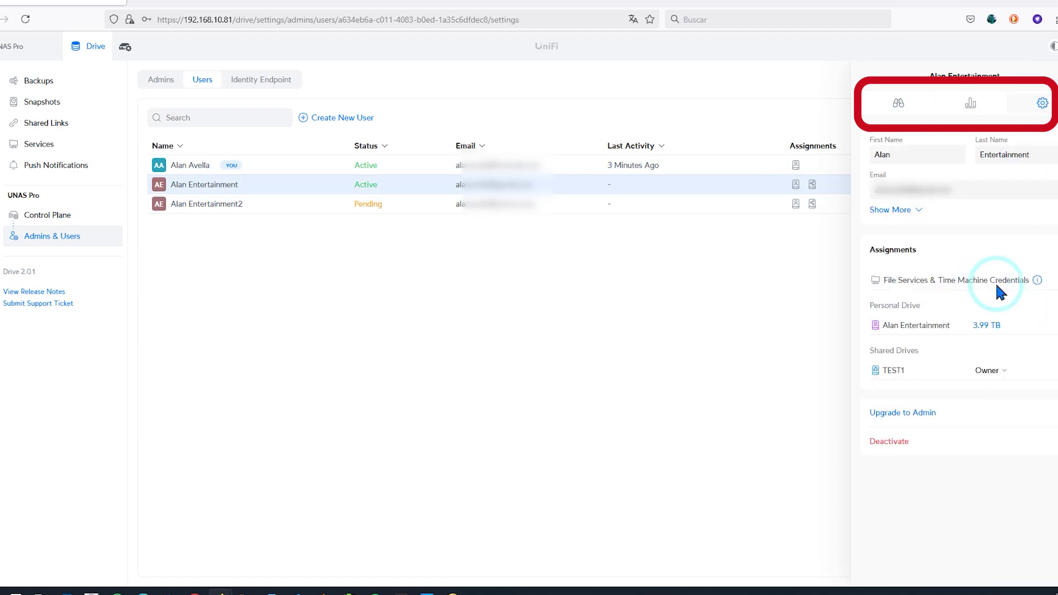
left_click(1051, 281)
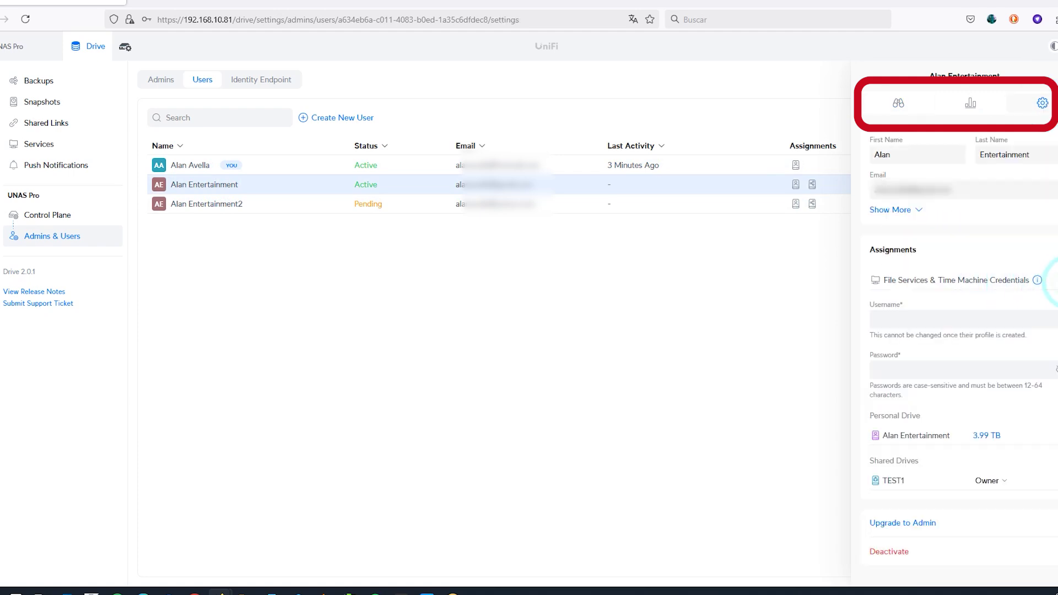
left_click(898, 318)
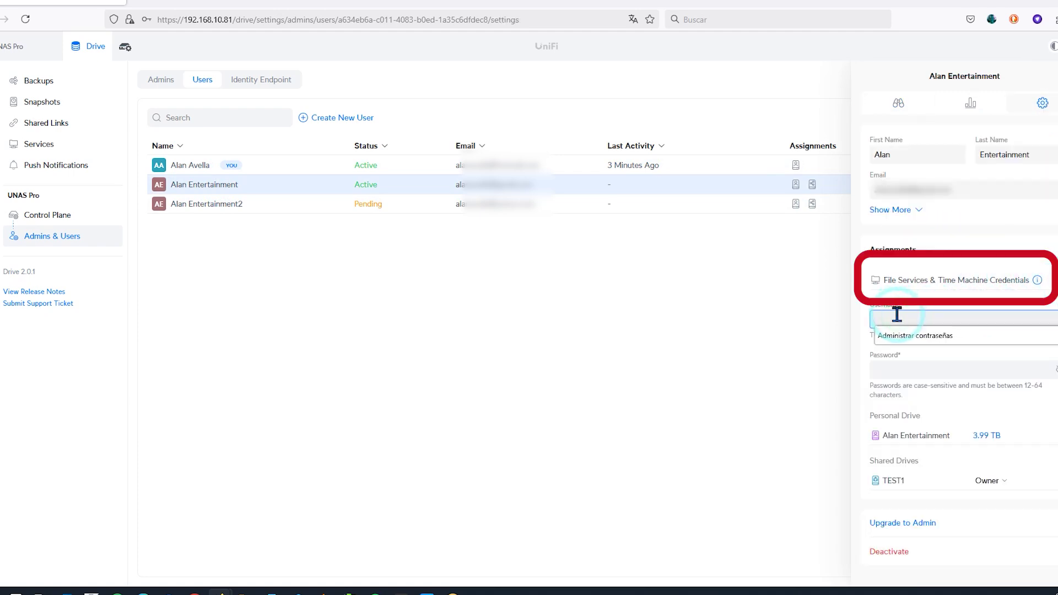
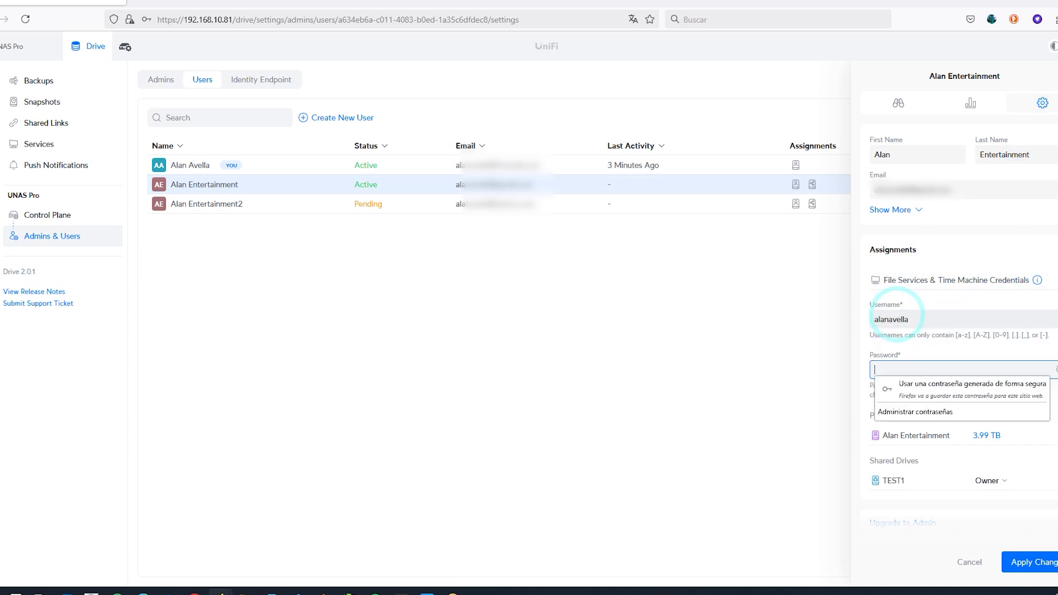
type("1234")
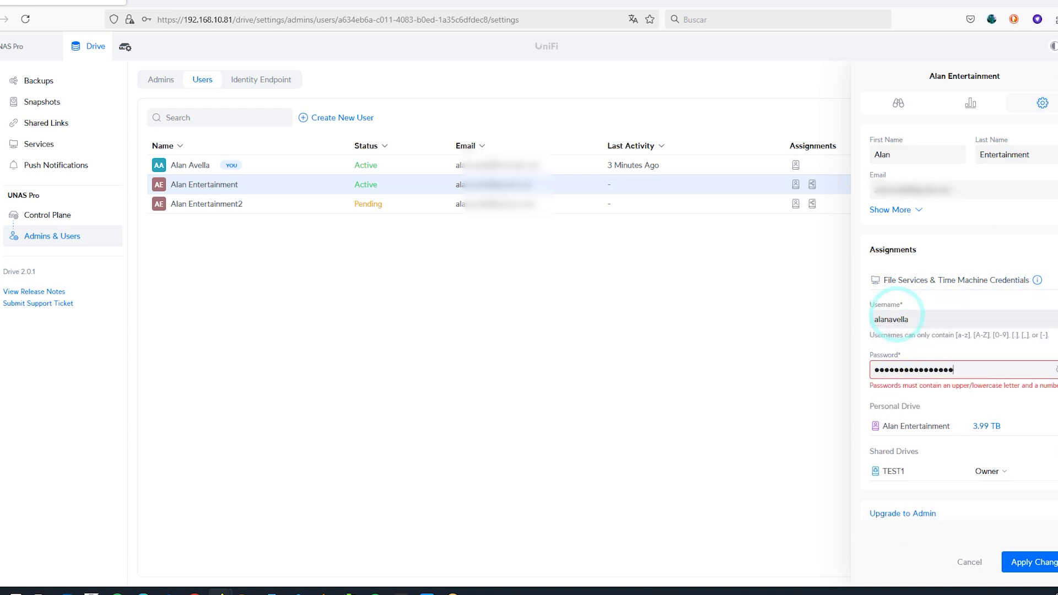
left_click(1029, 561)
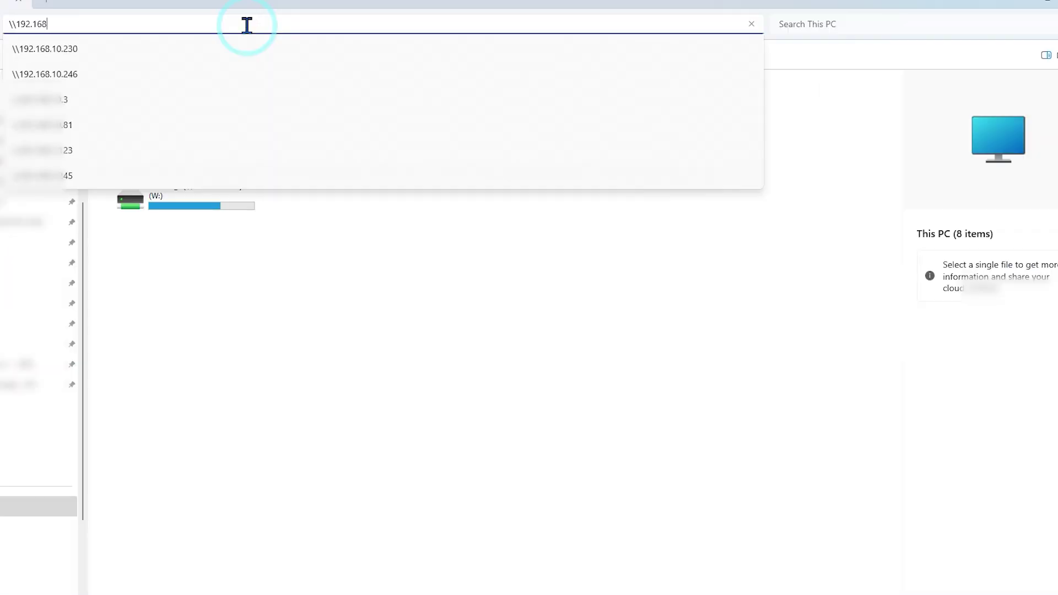
Open the network location 192.168.10.3 and begin typing the 'sfp' search
type(".10.3")
key("Return")
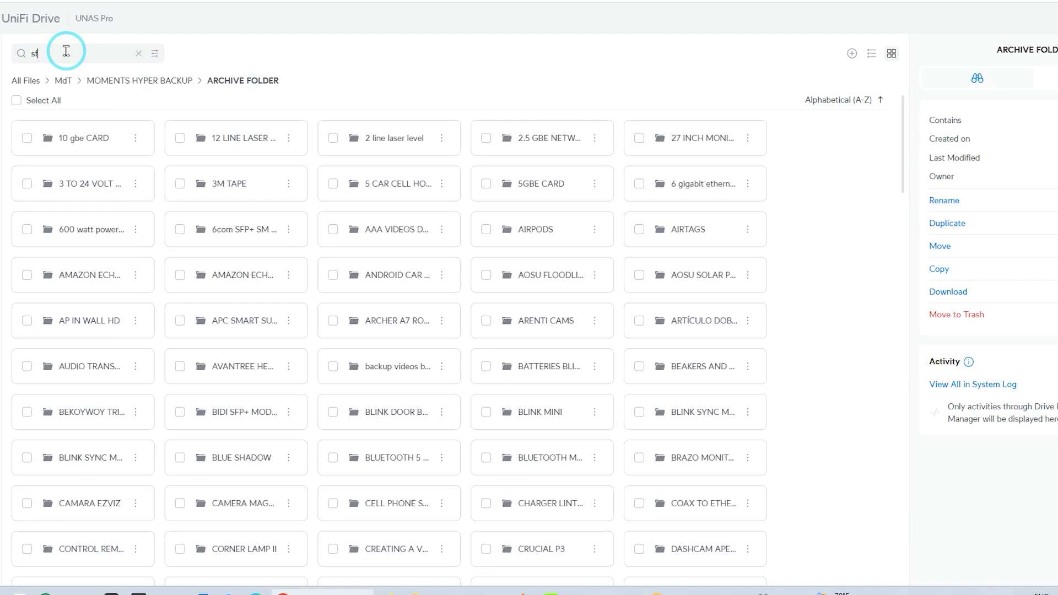
type("p")
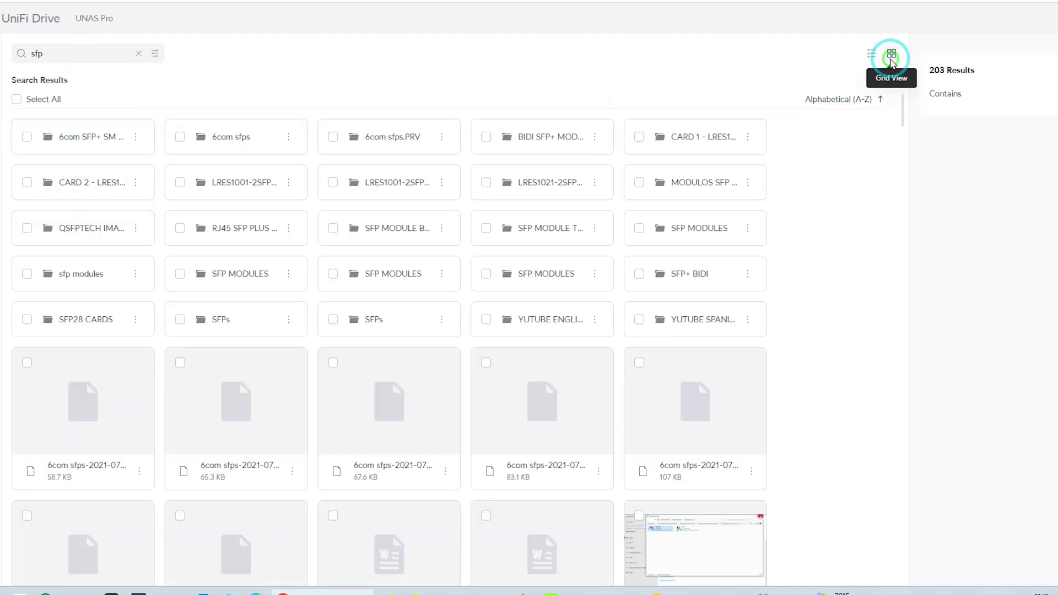
Preview the Unifi Switch 8 utilizando SFP.mp4 video from the EXPORT folder
left_click(872, 57)
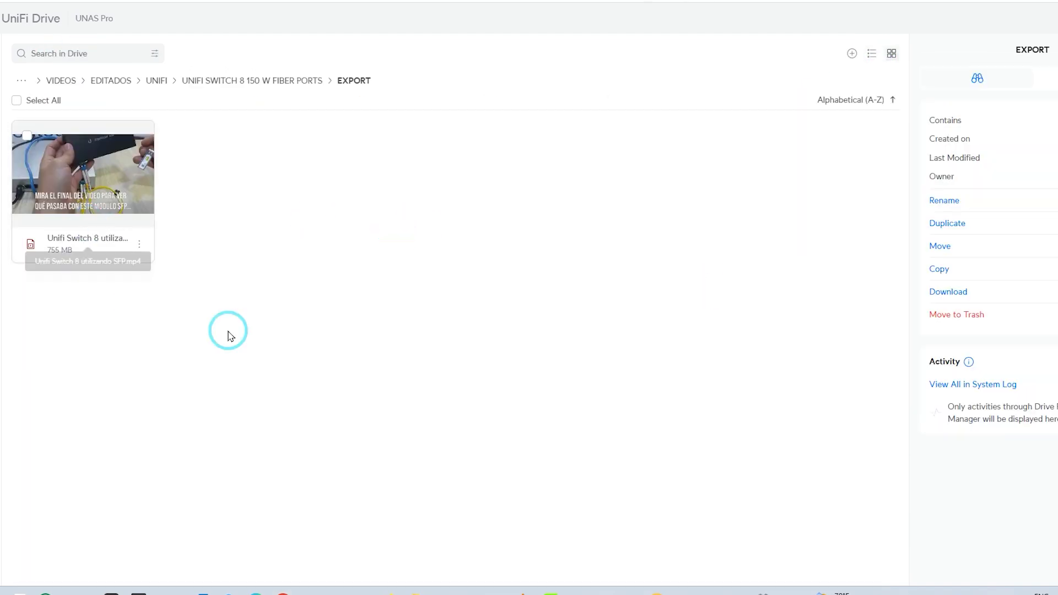
left_click(58, 171)
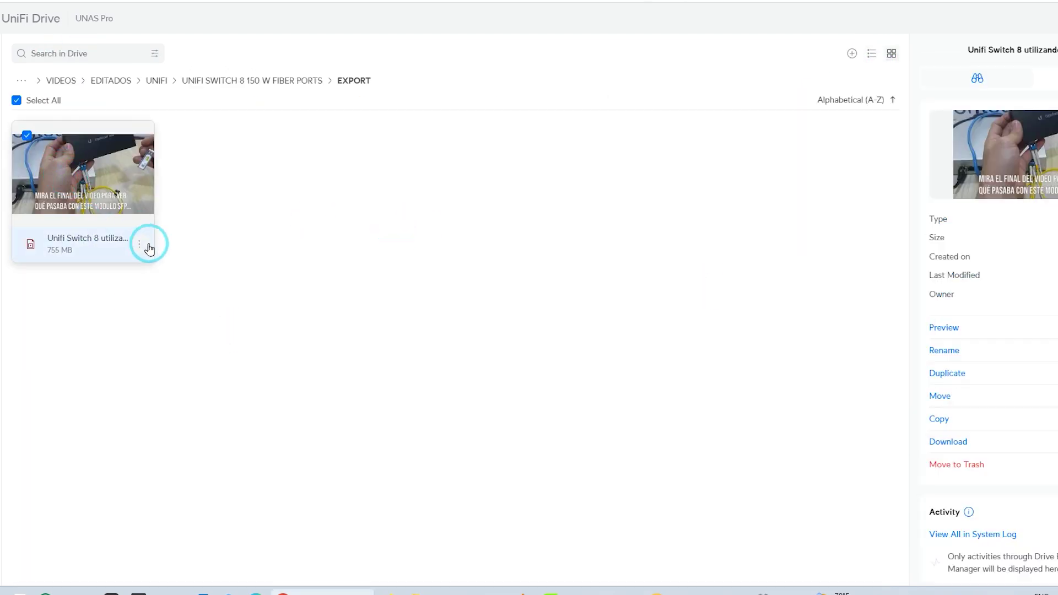
left_click(943, 326)
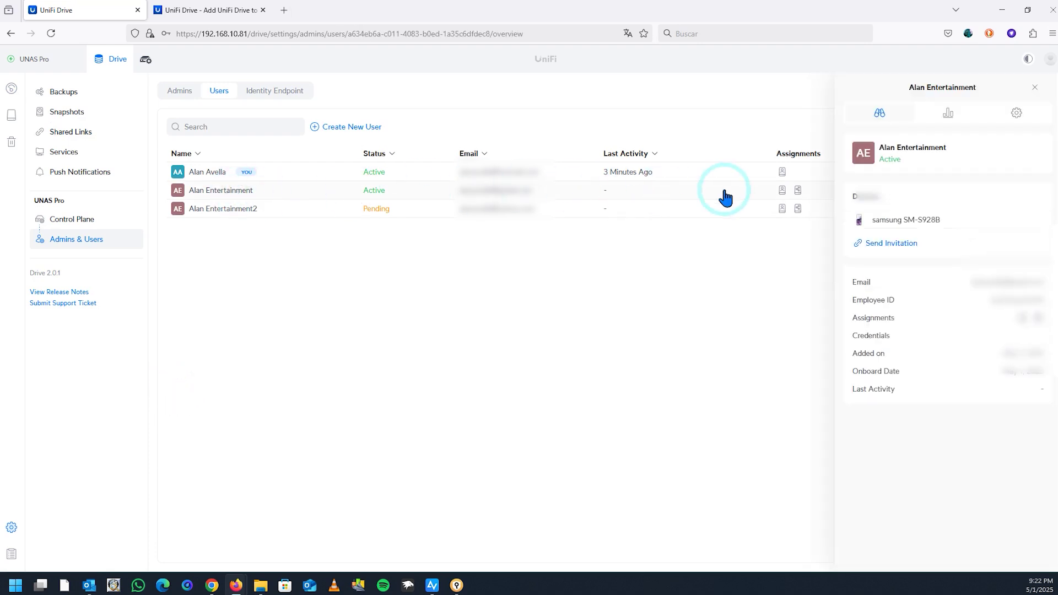
Enable File Services & Time Machine credentials for the second user with the suggested username and password
left_click(1016, 114)
left_click(1039, 282)
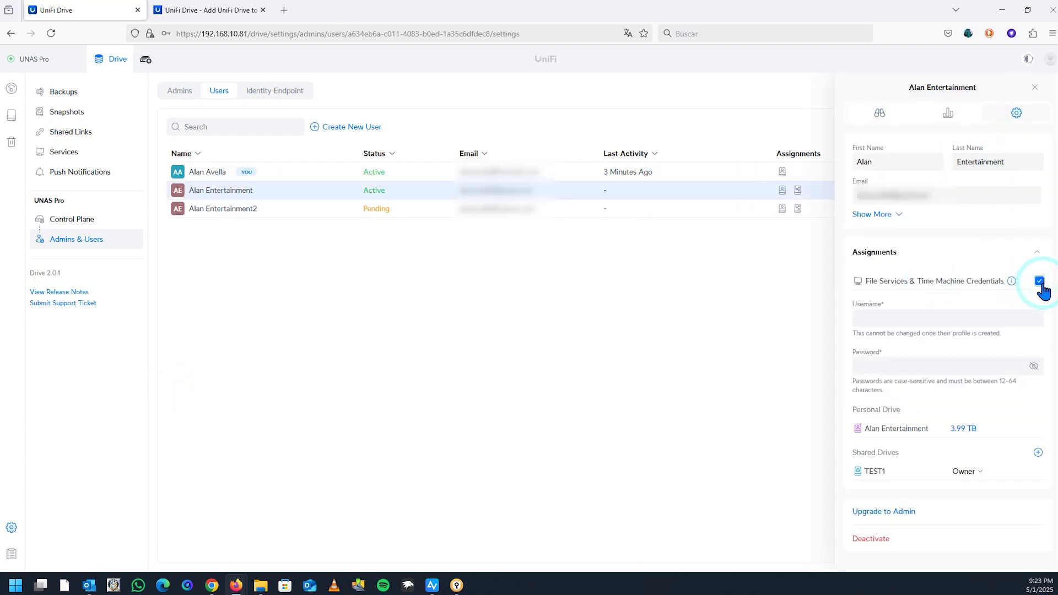
left_click(881, 317)
type("a")
left_click(881, 333)
left_click(1034, 367)
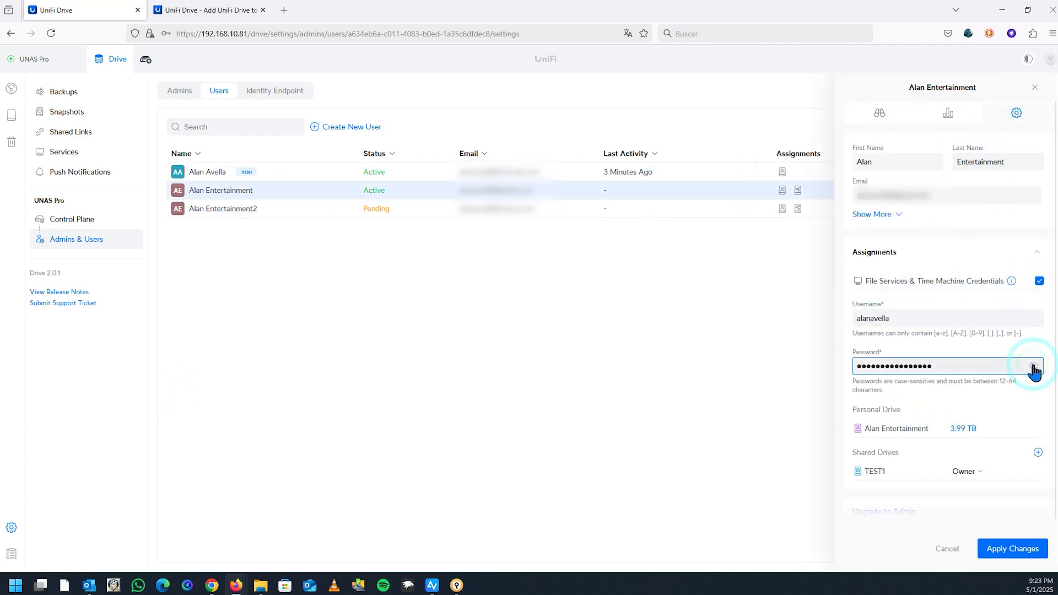
Save the user's credentials and browse to the NAS at \\192.168.10.3 in File Explorer
left_click(1001, 546)
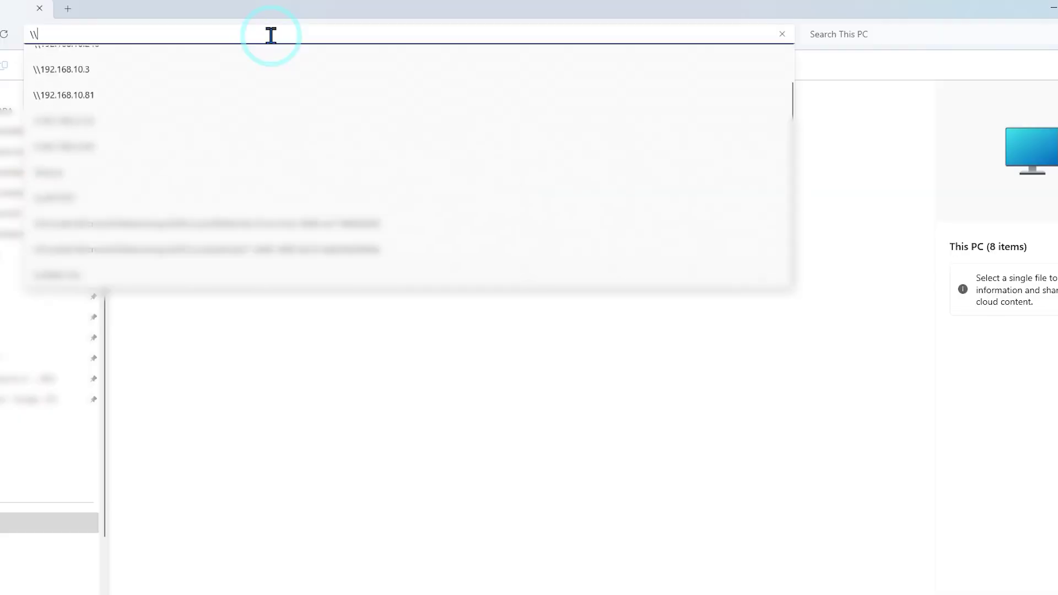
type("192.168.10.3")
key("Return")
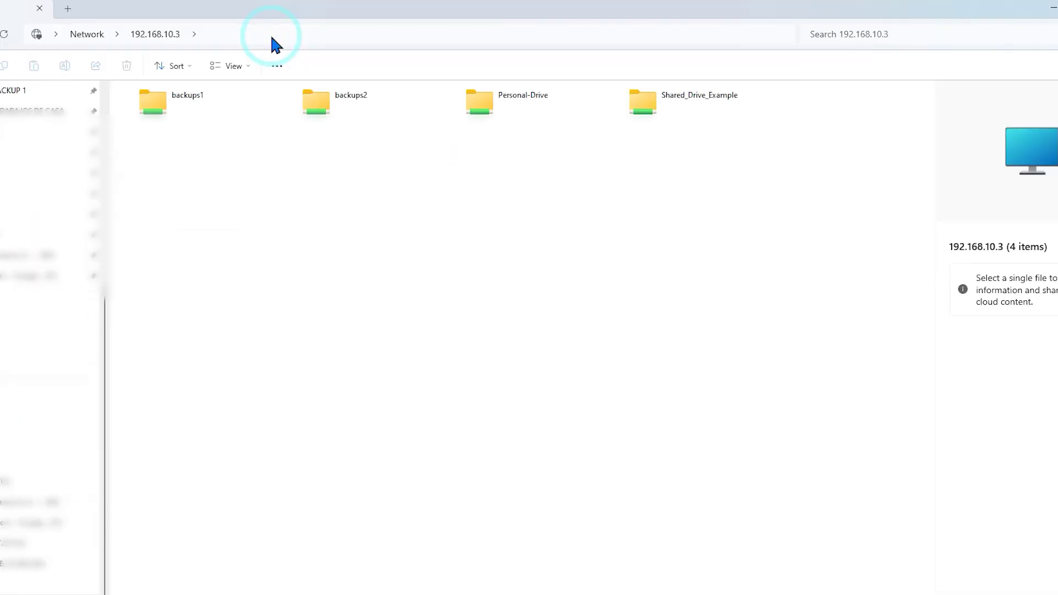
Map the entertainment share as drive Z: and check it under This PC
right_click(503, 105)
left_click(568, 387)
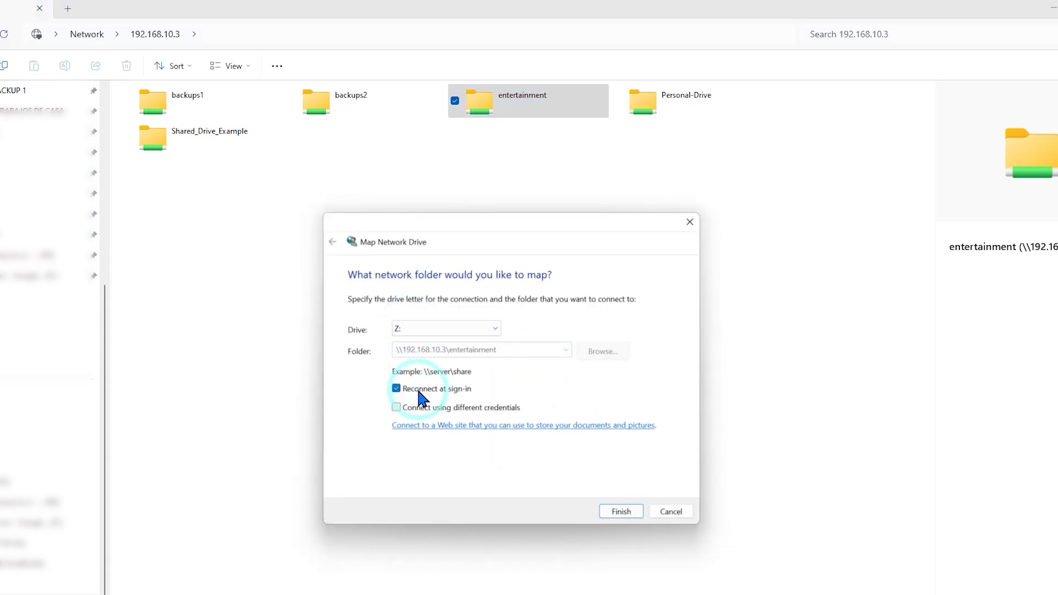
key("Return")
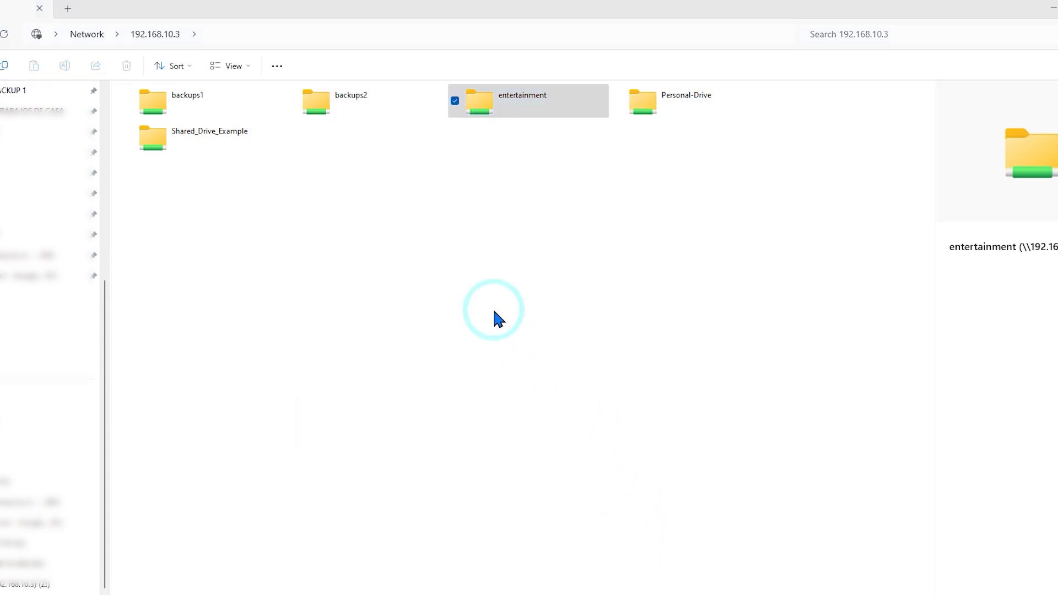
left_click_drag(284, 8, 284, 5)
left_click(79, 38)
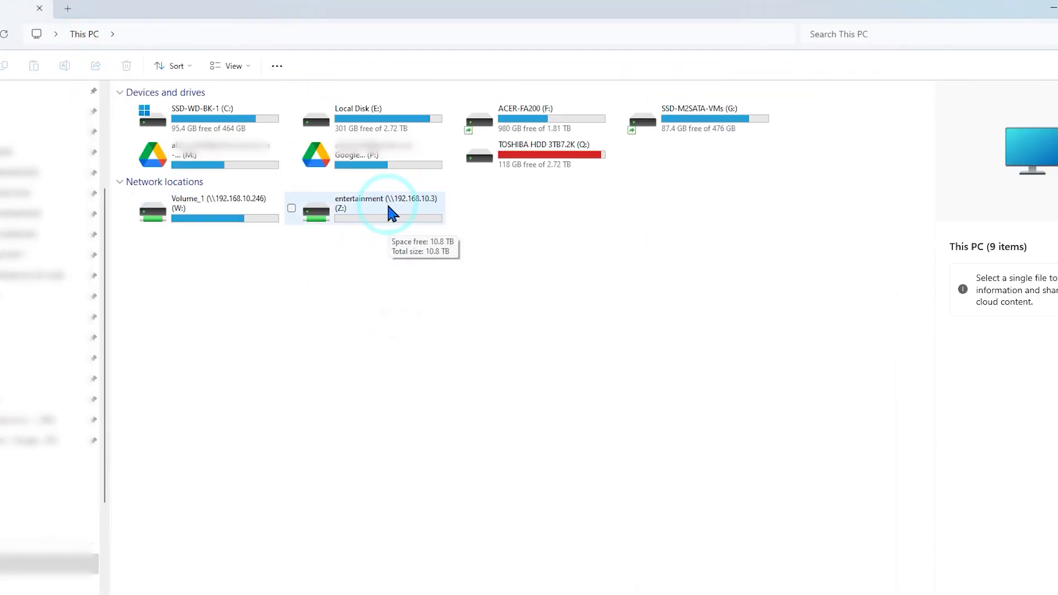
left_click(212, 219)
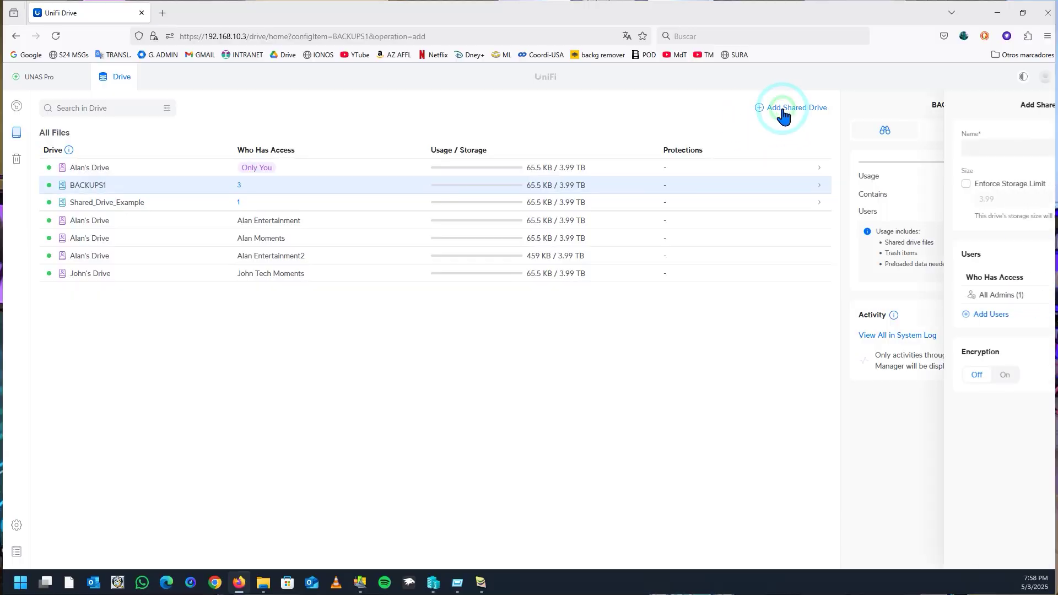
Create shared drive BACKUPS2, grant the two entertainment users access, and leave encryption off
left_click(877, 145)
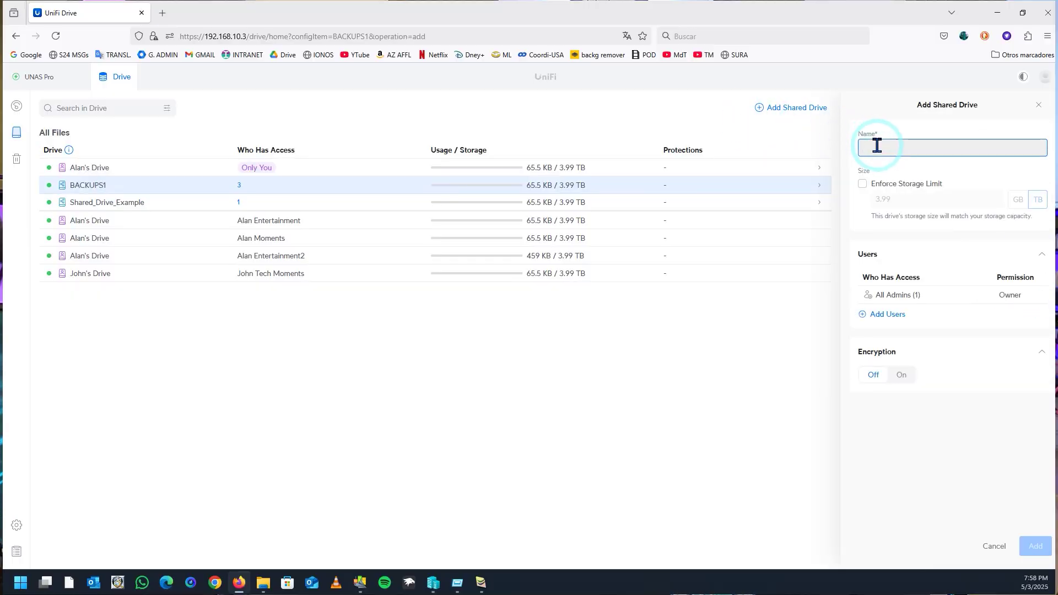
type("BACKUPS2")
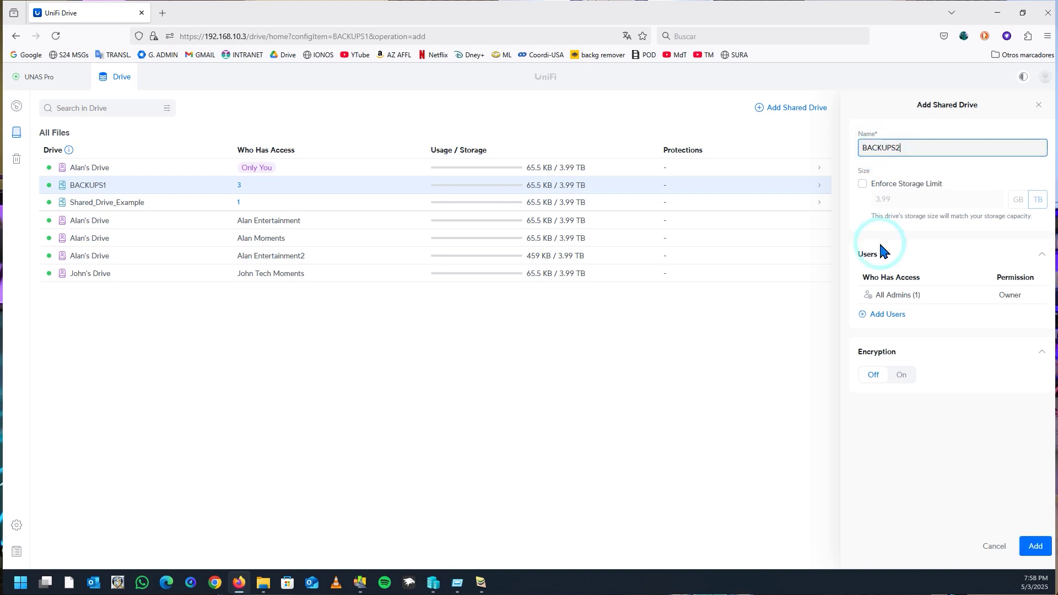
left_click(865, 315)
left_click(442, 257)
left_click(449, 276)
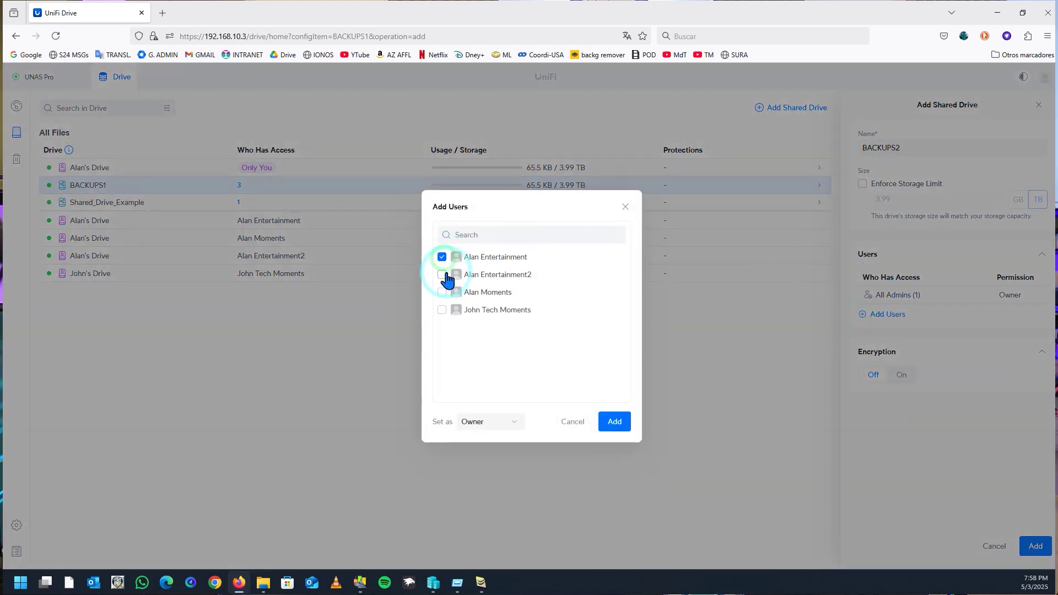
left_click(615, 421)
left_click(875, 410)
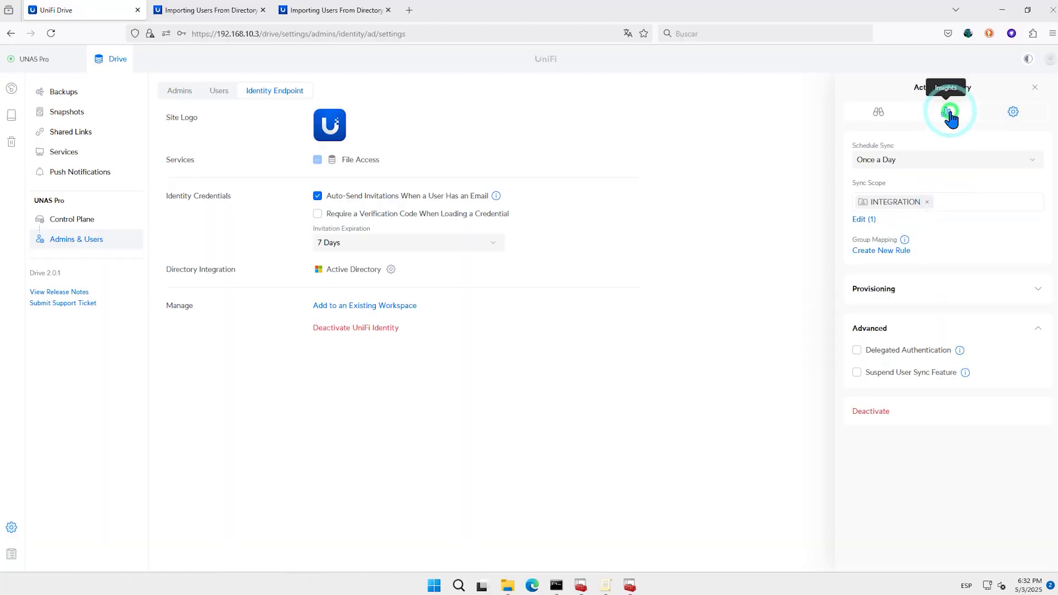
View the Active Directory Sync Activity, then switch to the Users list
left_click(948, 114)
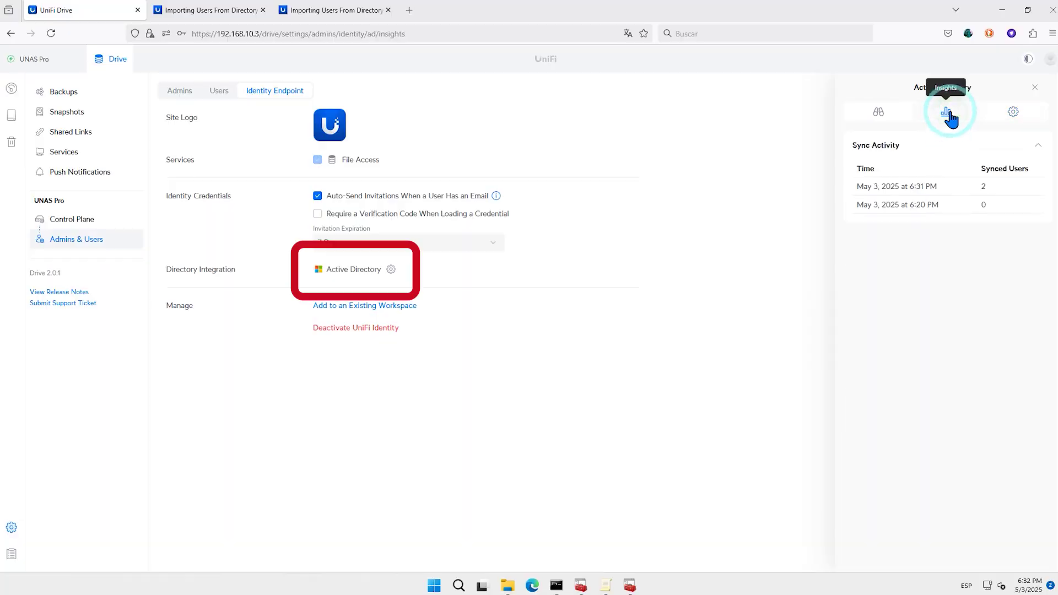
left_click(909, 205)
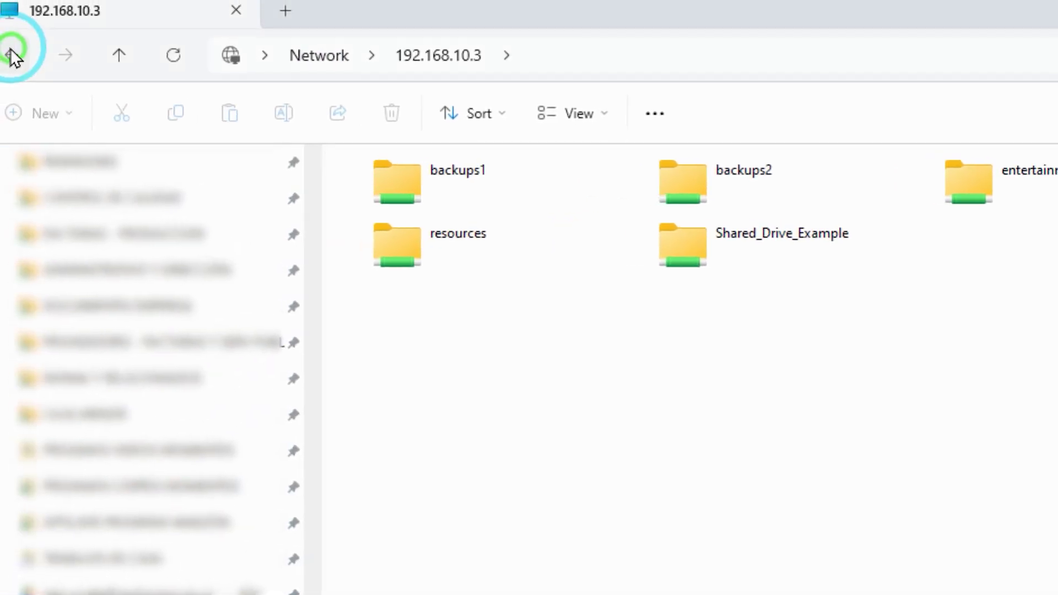
Go back in File Explorer from the 192.168.10.3 network location to the EXPORTED folder
left_click(14, 53)
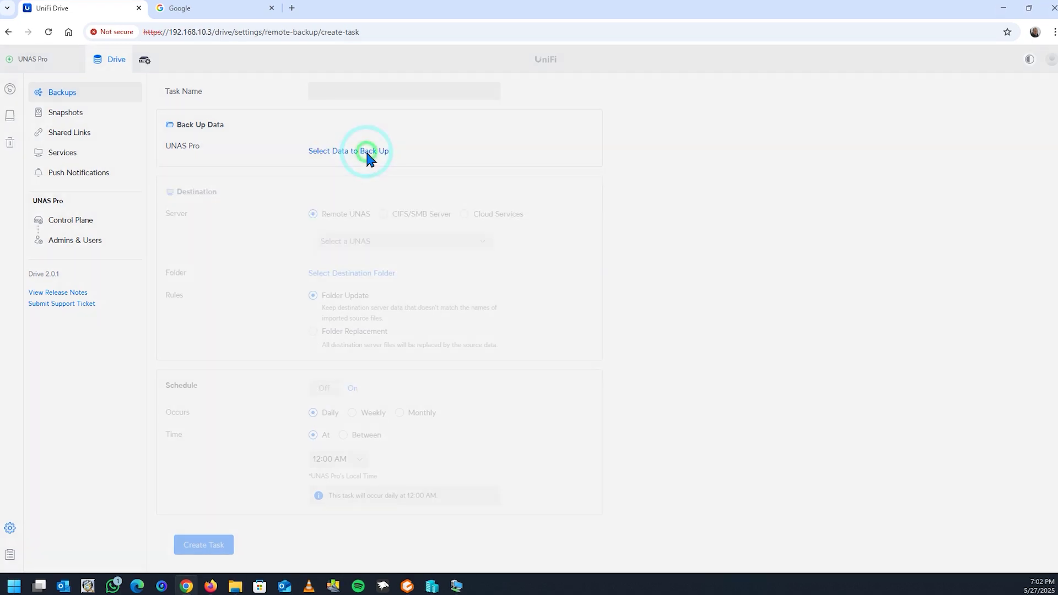
Open the backup task's folder picker showing BACKUPS1, BACKUPS2, ENTERTAINMENT and MdT
left_click(363, 151)
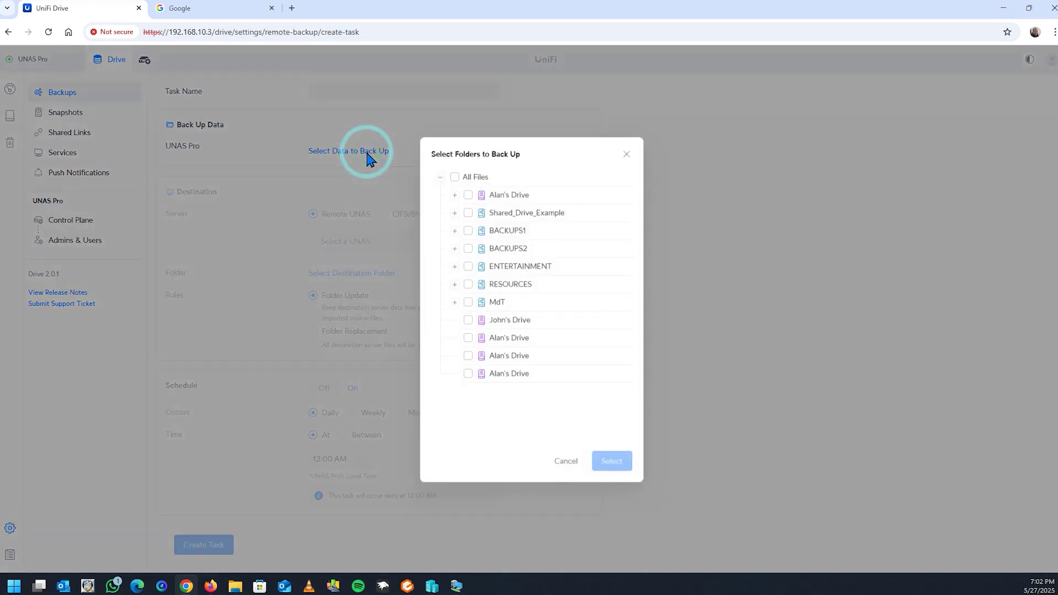
left_click(500, 265)
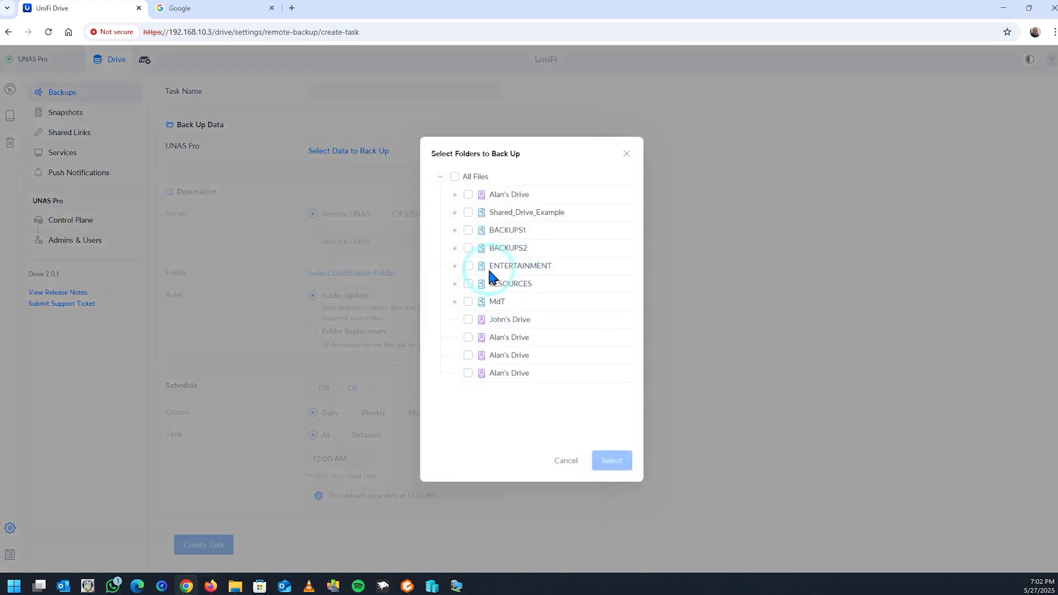